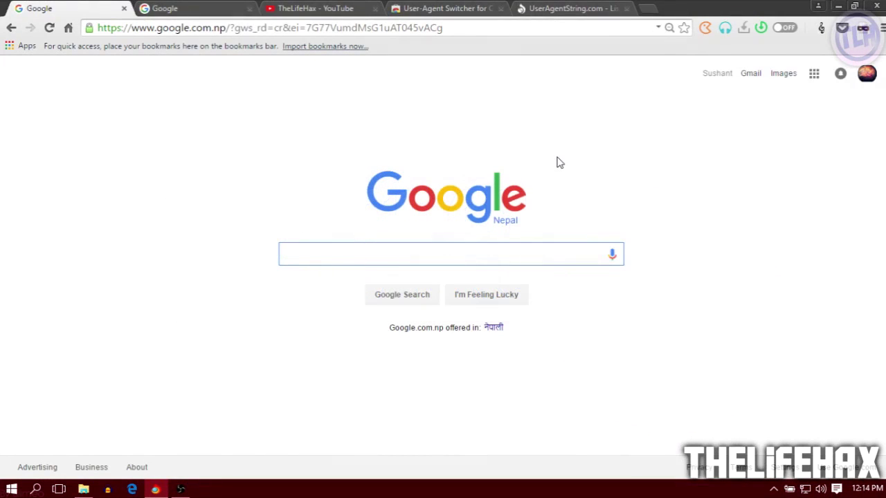
# - Switch to the User-Agent Switcher for Chrome Web Store tab
pyautogui.click(584, 179)
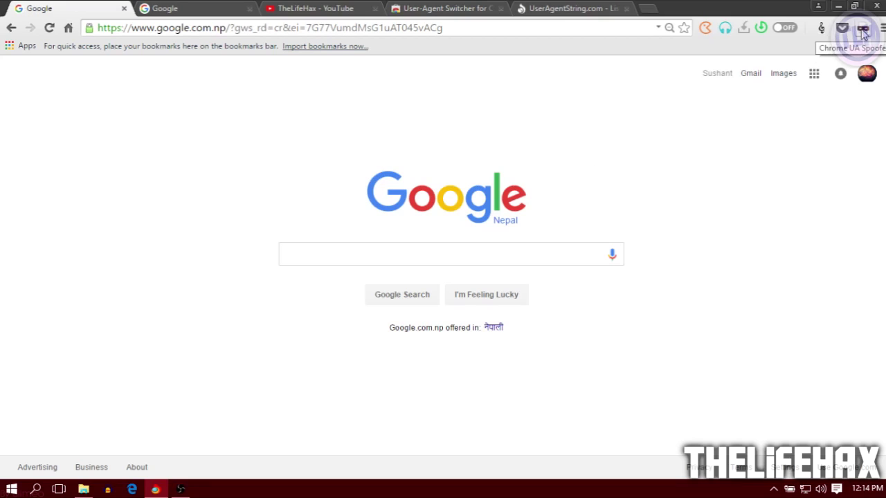
# - On the store listing, highlight the page address and words of the extension title
pyautogui.click(451, 8)
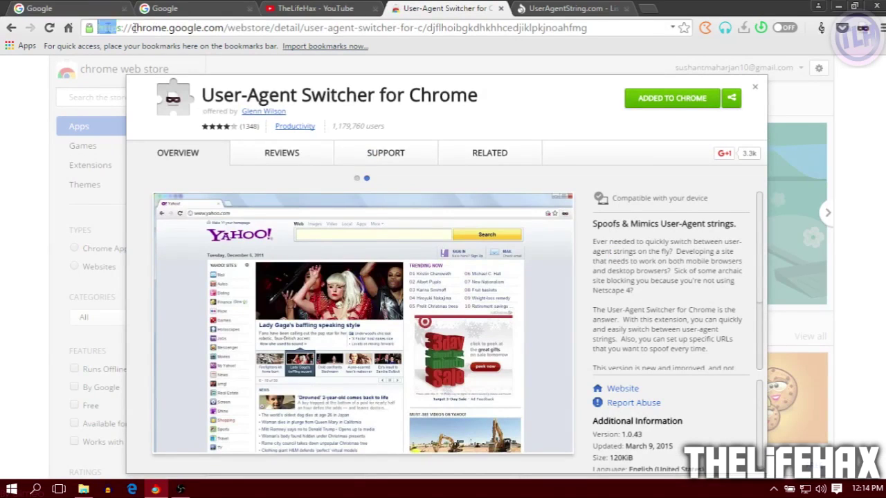
pyautogui.moveTo(97, 28); pyautogui.dragTo(650, 15)
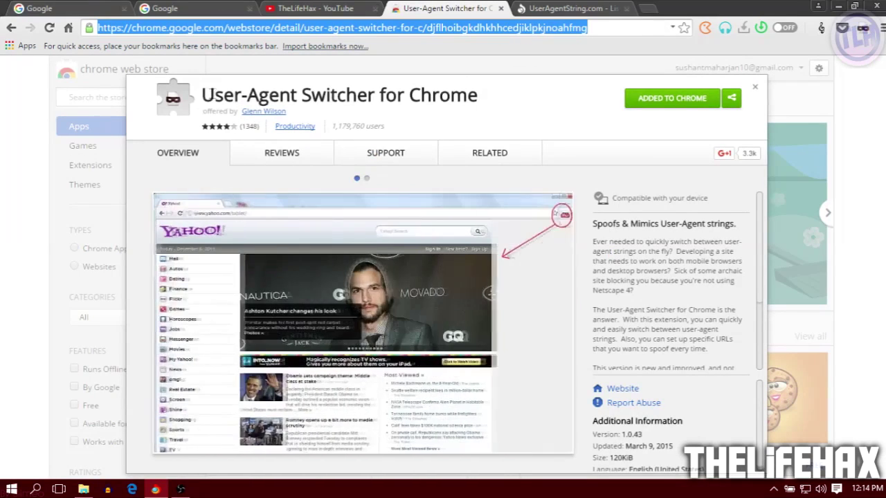
pyautogui.moveTo(201, 94); pyautogui.dragTo(296, 100)
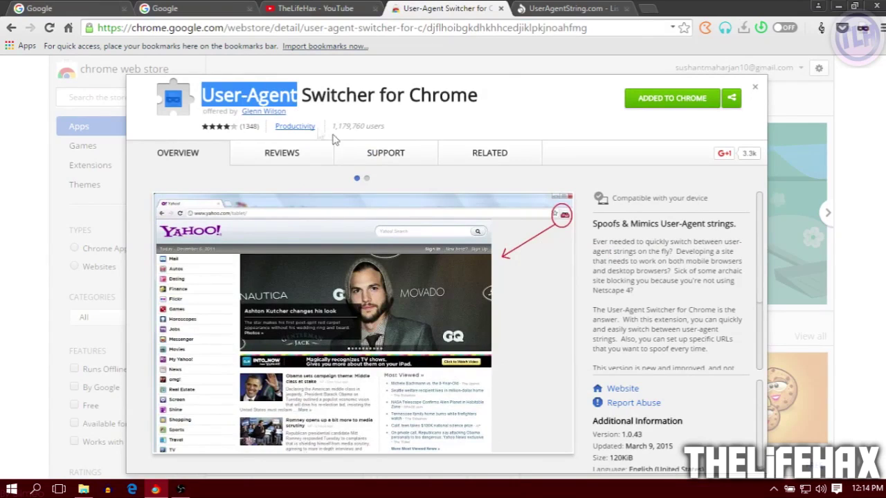
pyautogui.doubleClick(350, 97)
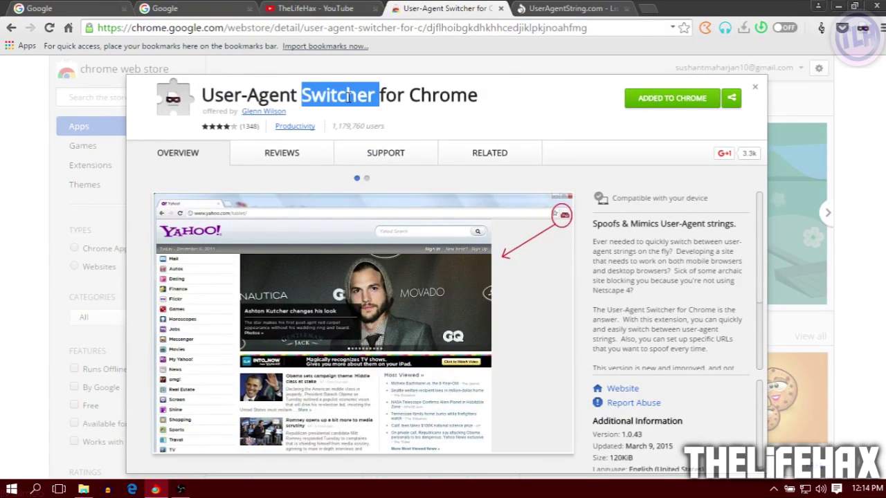
pyautogui.doubleClick(348, 97)
pyautogui.tripleClick(350, 97)
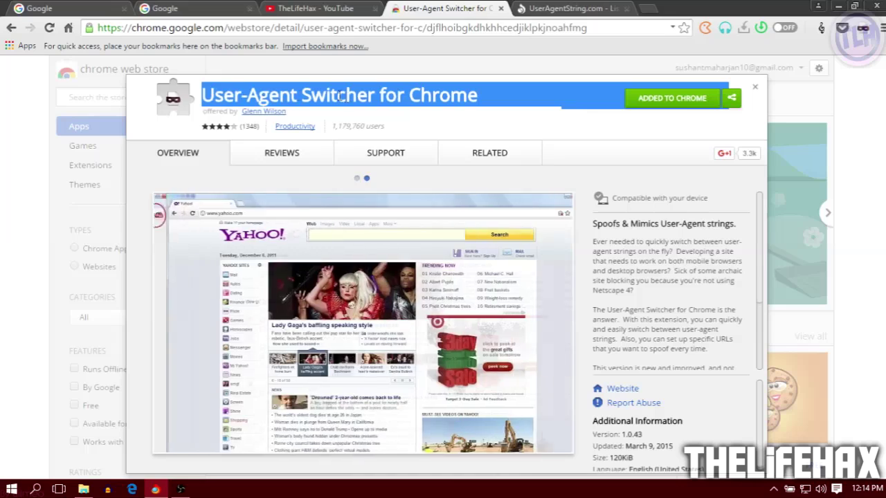
pyautogui.click(378, 105)
# - Reselect the extension title and listing header, then return to the Google home page
pyautogui.doubleClick(346, 97)
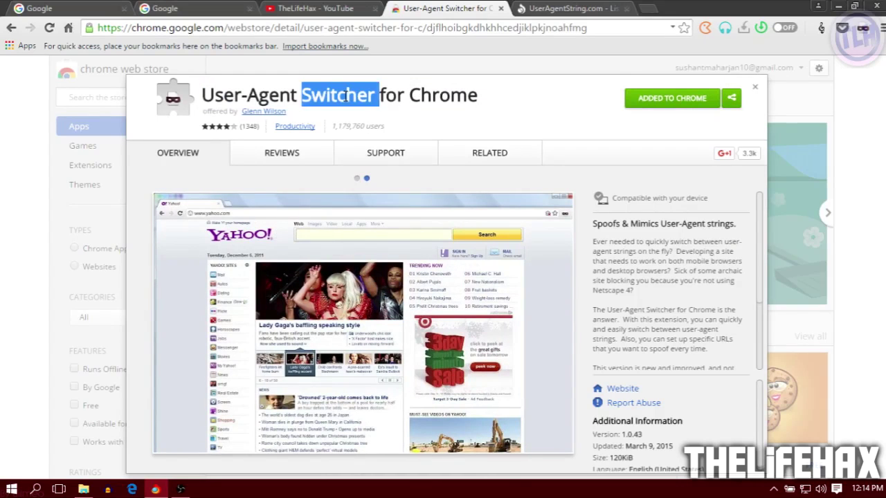
pyautogui.tripleClick(346, 96)
pyautogui.click(512, 103)
pyautogui.moveTo(496, 101); pyautogui.dragTo(269, 97)
pyautogui.click(601, 113)
pyautogui.tripleClick(608, 101)
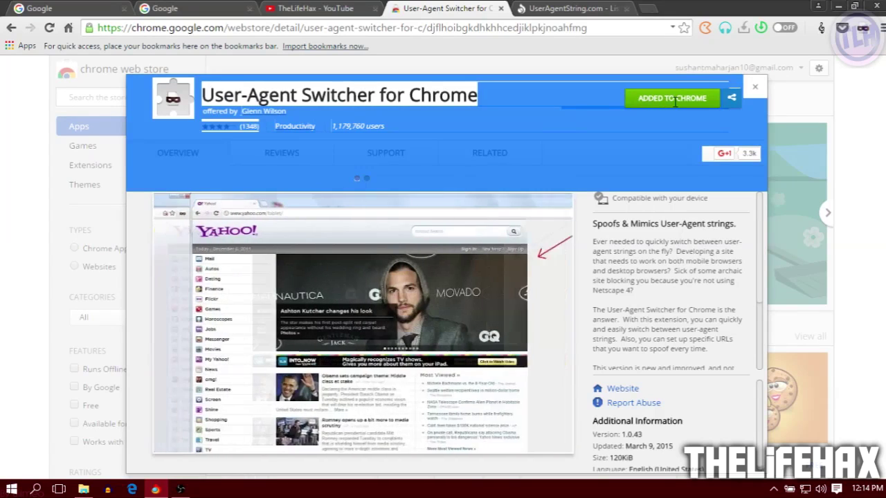
pyautogui.click(606, 99)
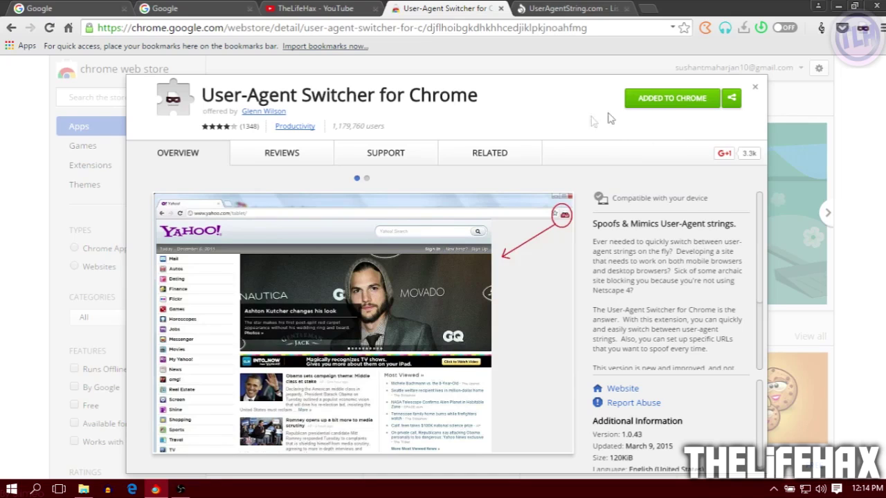
pyautogui.click(78, 7)
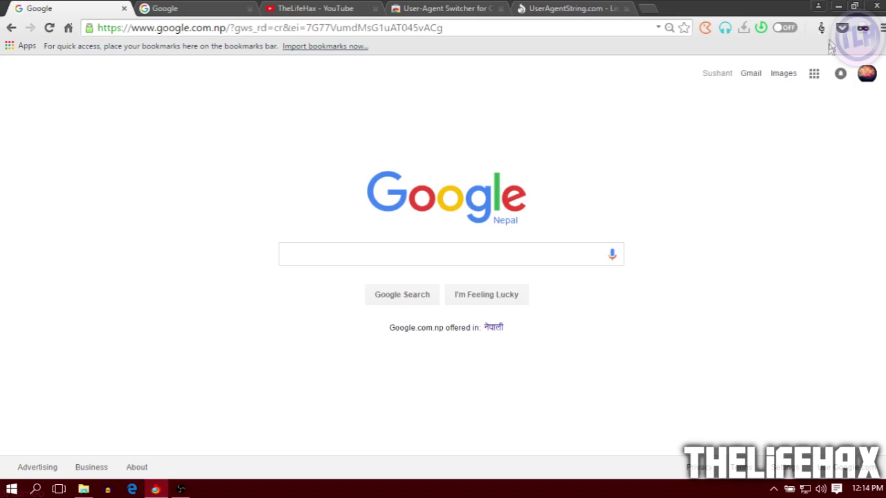
# - Set the spoofed user agent to the default Chrome option
pyautogui.click(863, 30)
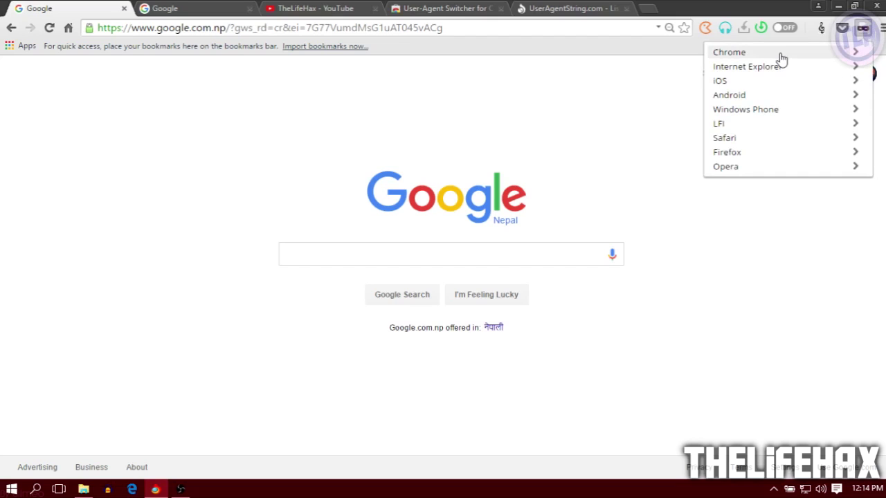
pyautogui.click(792, 59)
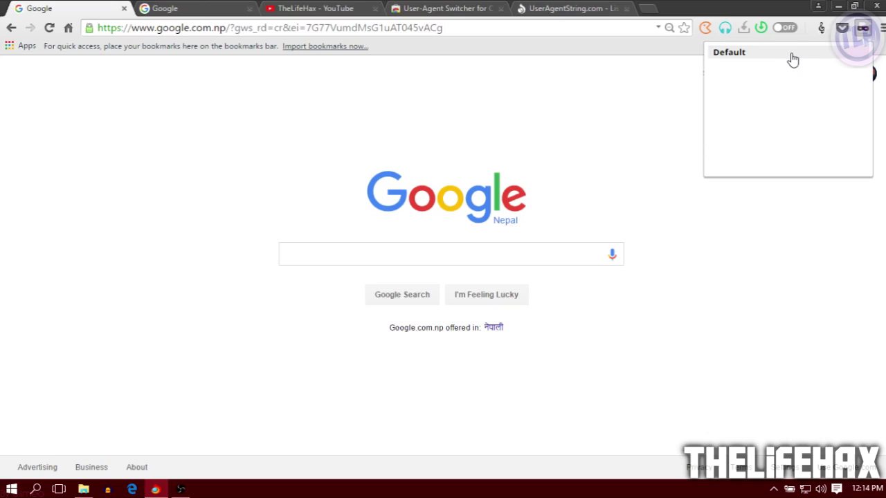
pyautogui.click(667, 117)
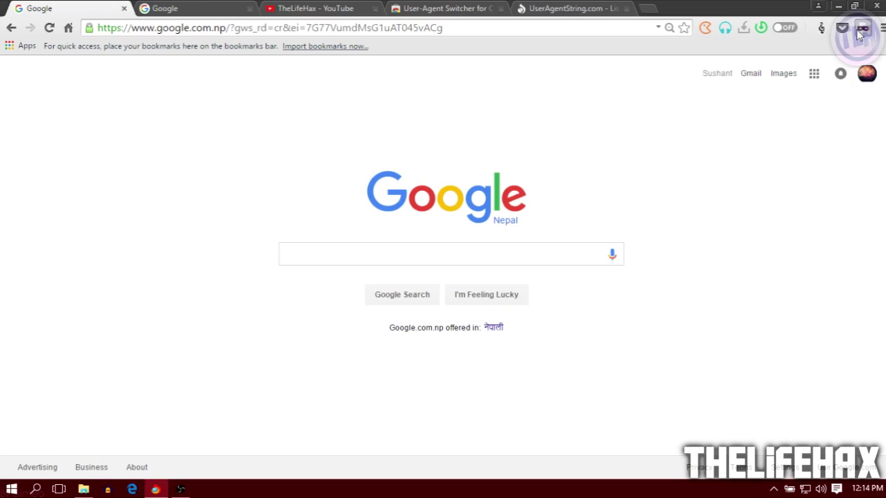
# - Switch the user agent to Opera 12.14 and dismiss the get-Chrome promo
pyautogui.click(859, 31)
pyautogui.click(776, 174)
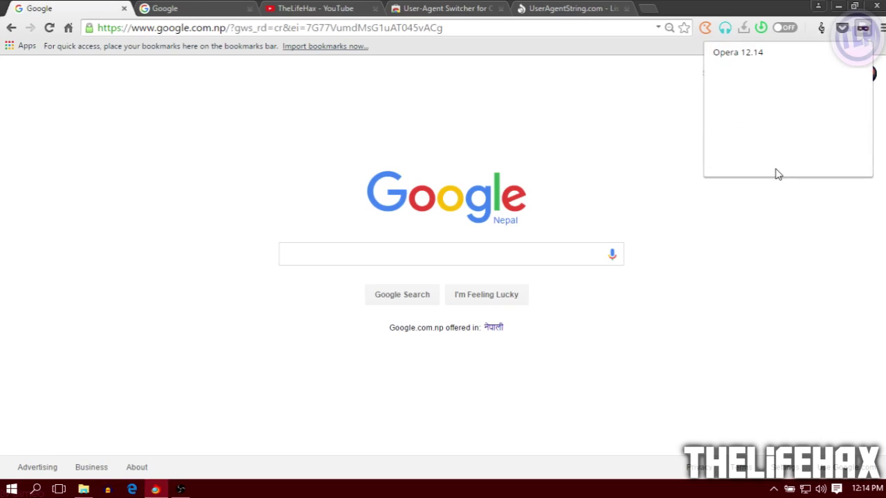
pyautogui.click(761, 60)
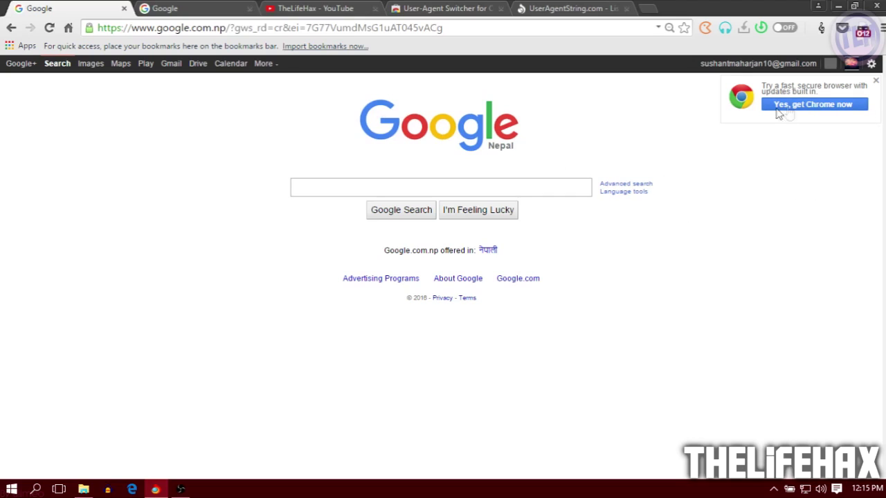
pyautogui.click(796, 112)
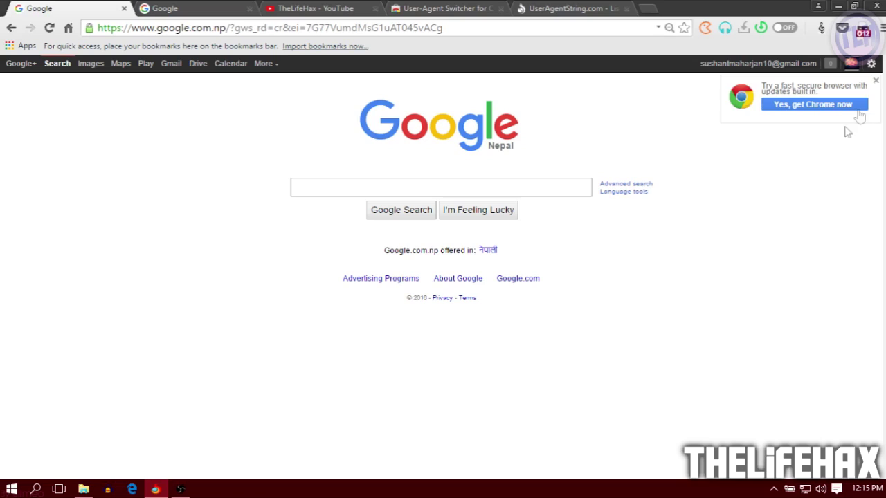
pyautogui.click(875, 81)
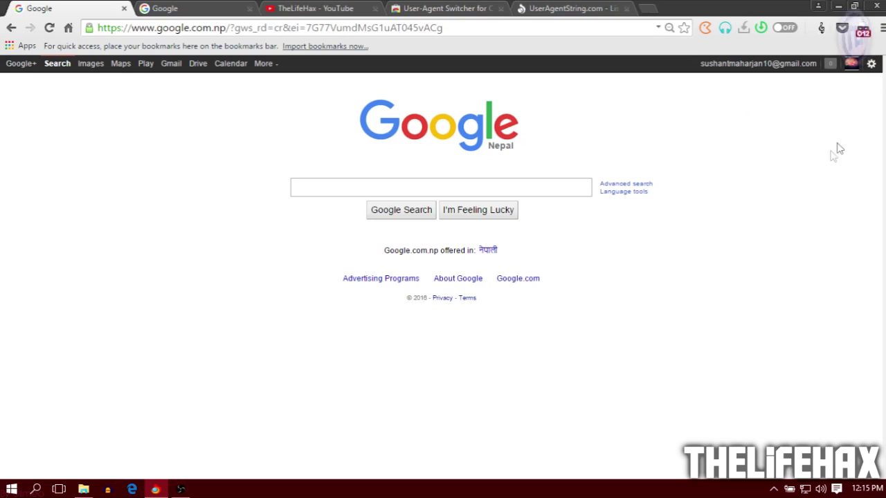
# - Switch the spoofed user agent to Windows Firefox 33
pyautogui.click(862, 31)
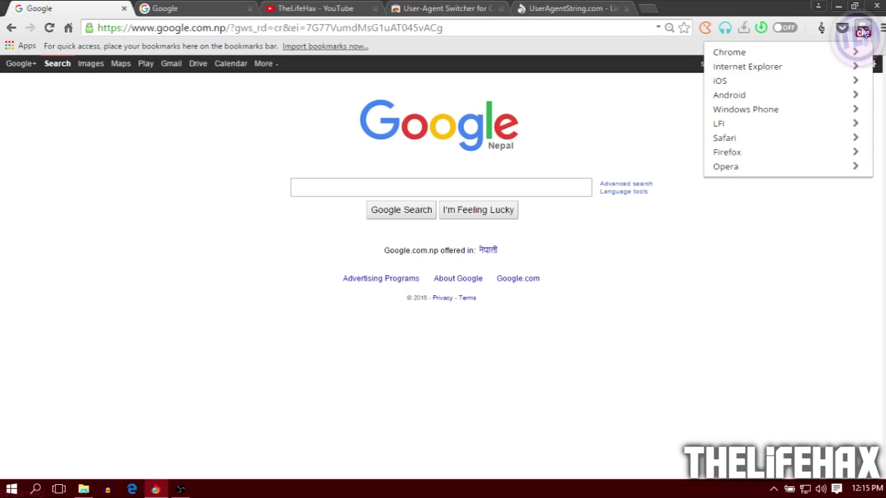
pyautogui.click(775, 152)
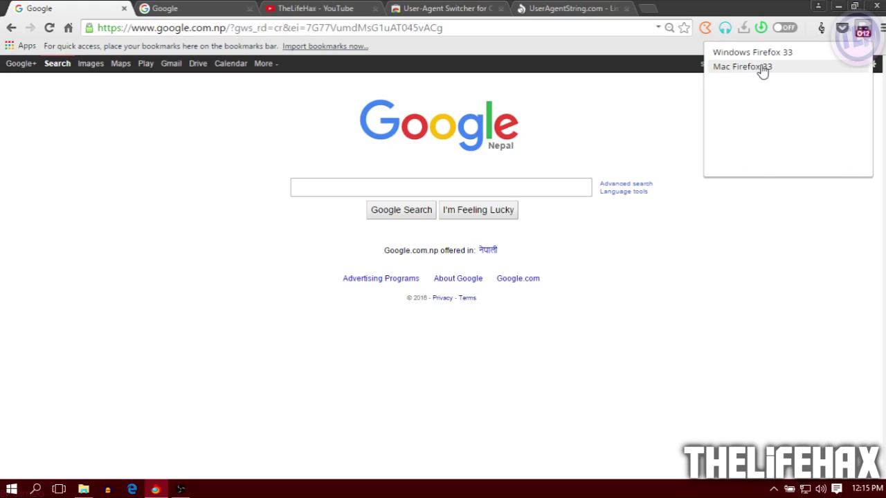
pyautogui.click(761, 54)
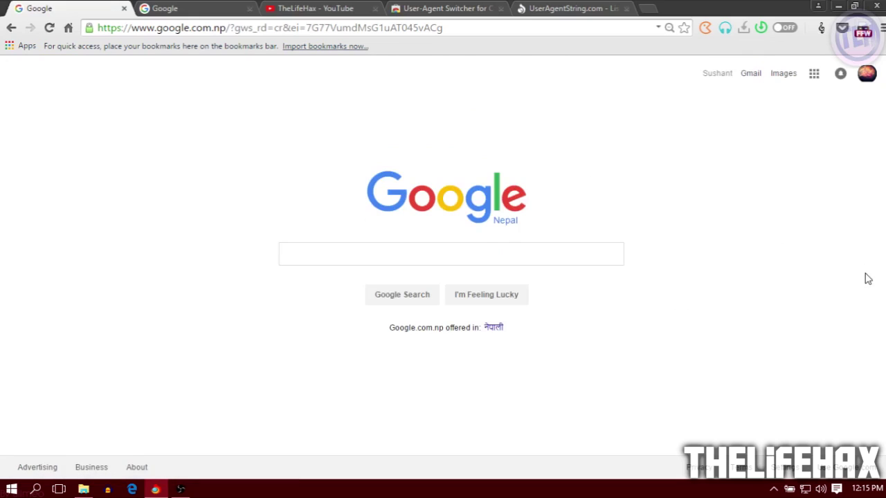
# - Check the YouTube channel and other tabs under Firefox 33, ending on Google
pyautogui.click(315, 8)
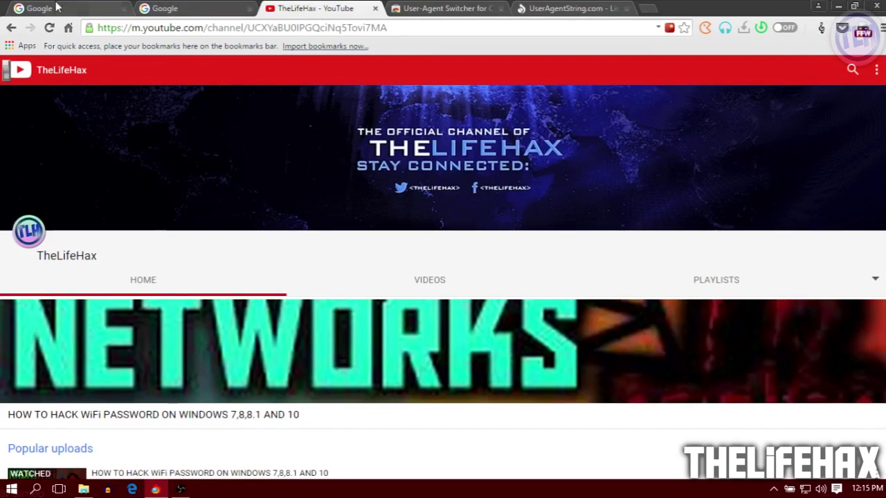
pyautogui.click(842, 28)
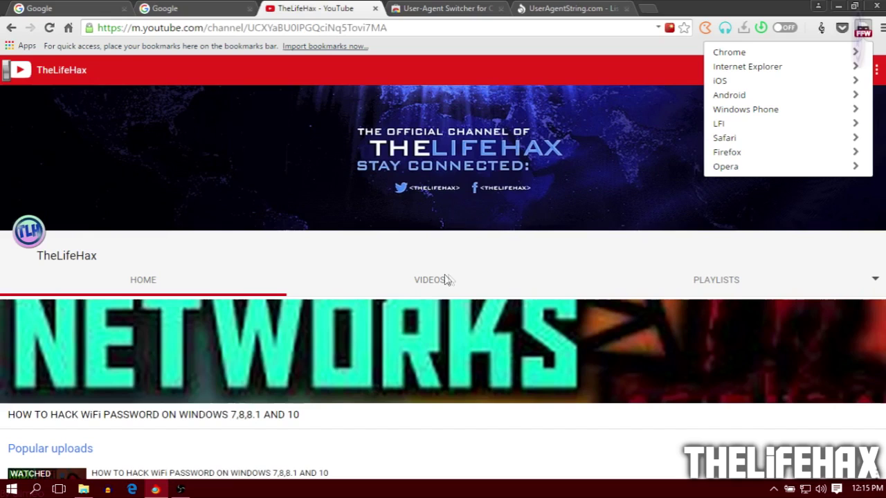
pyautogui.click(76, 9)
pyautogui.click(455, 7)
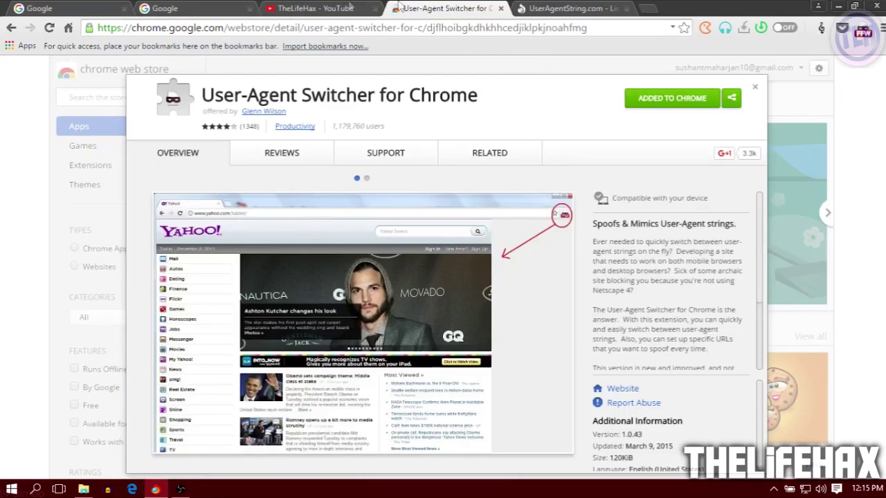
pyautogui.click(315, 9)
pyautogui.click(567, 8)
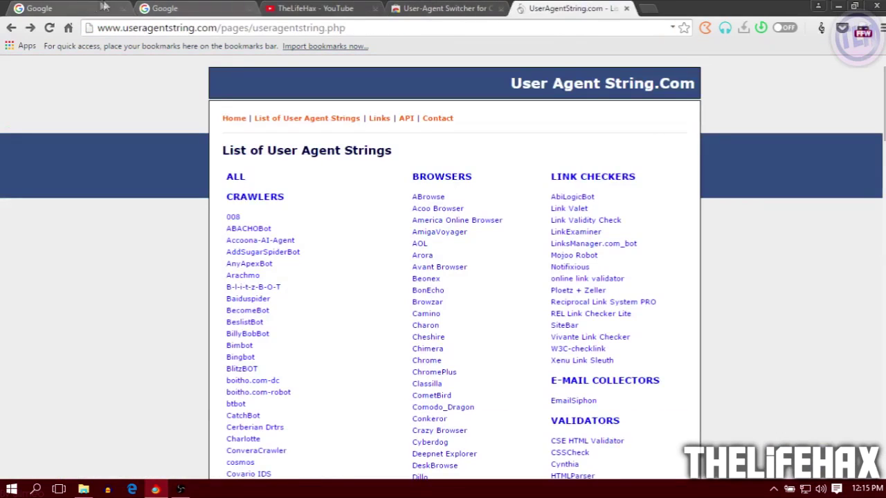
pyautogui.click(39, 8)
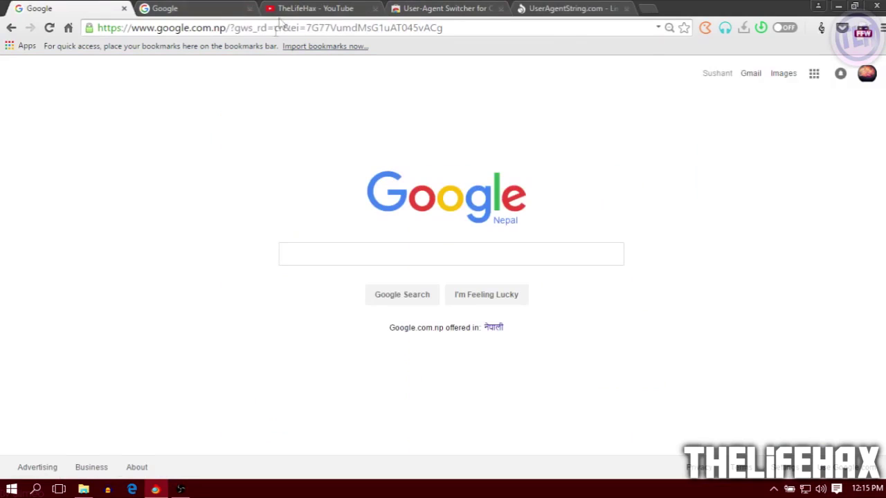
pyautogui.click(863, 29)
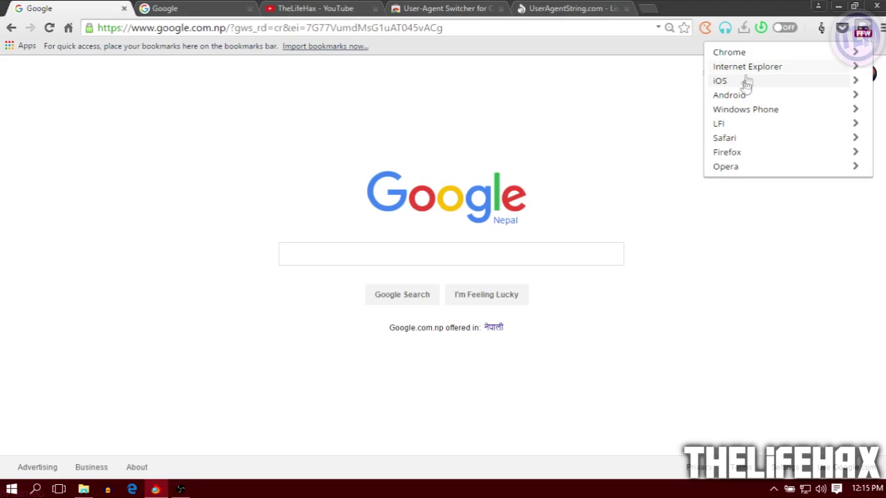
pyautogui.click(559, 140)
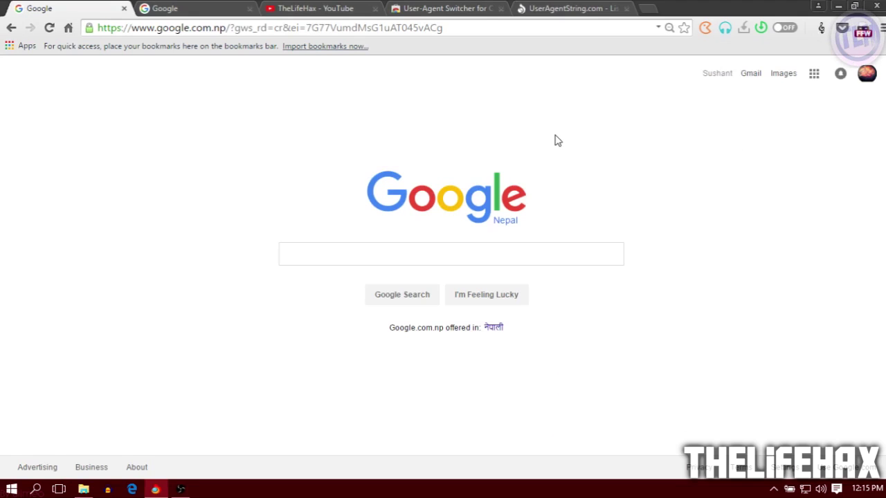
# - Browse the UserAgentString.com list, highlighting the ALL, CRAWLERS and BROWSERS entries
pyautogui.click(564, 8)
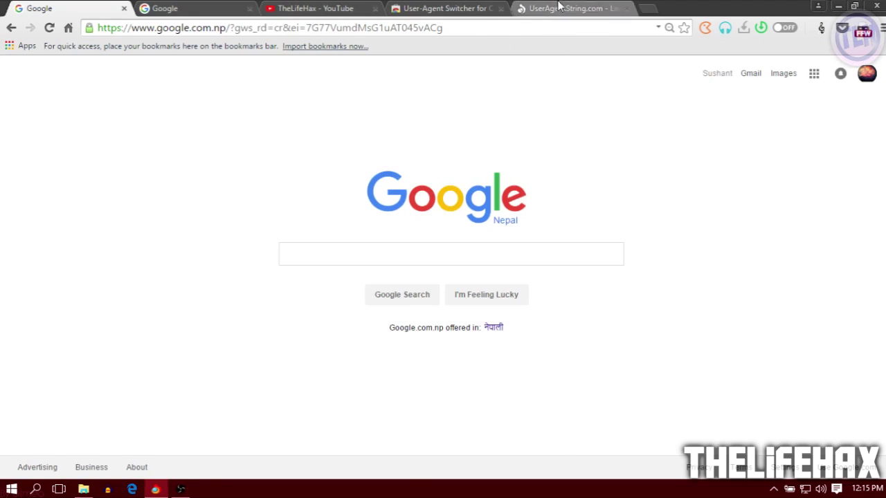
pyautogui.click(194, 28)
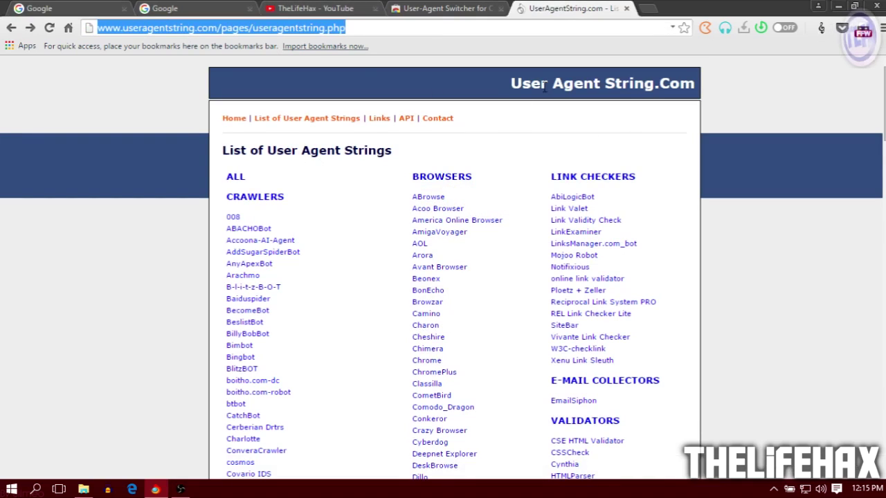
pyautogui.moveTo(406, 185); pyautogui.dragTo(477, 184)
pyautogui.click(488, 185)
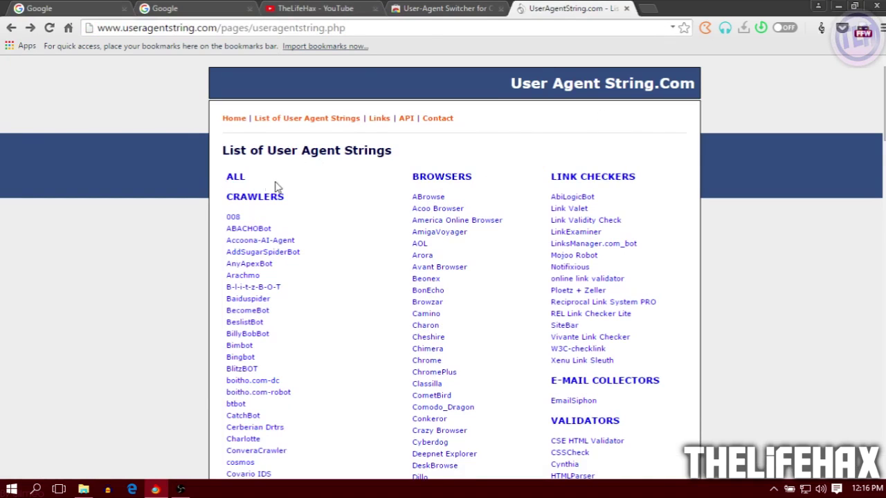
pyautogui.moveTo(464, 187)
pyautogui.mouseDown()
pyautogui.moveTo(436, 184)
pyautogui.moveTo(467, 199)
pyautogui.mouseUp()
pyautogui.click(467, 198)
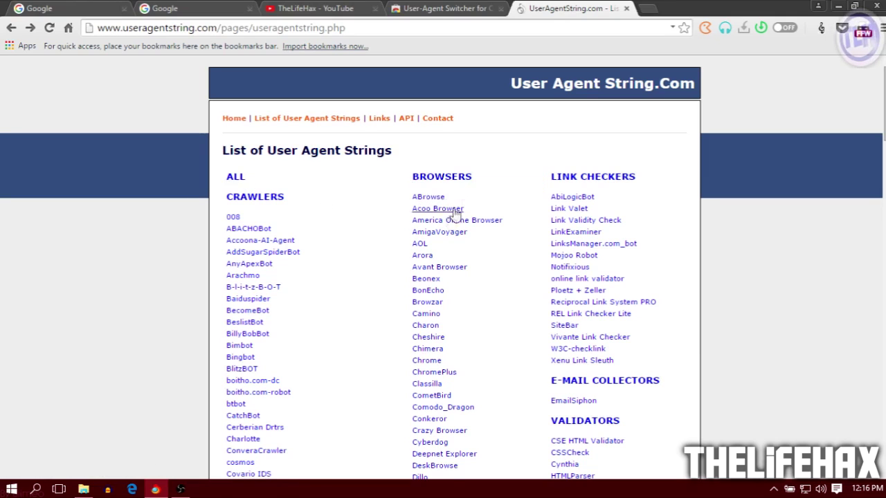
pyautogui.scroll(-6, 447, 221)
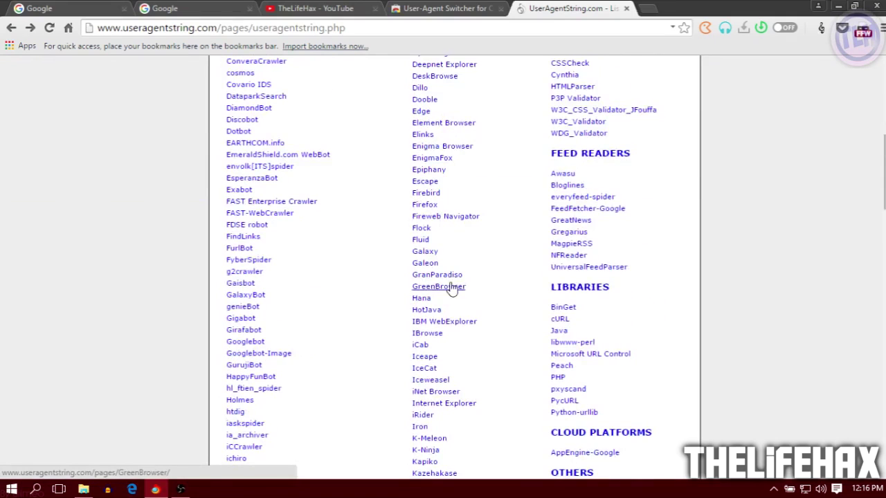
pyautogui.scroll(-2, 450, 289)
pyautogui.scroll(6, 450, 288)
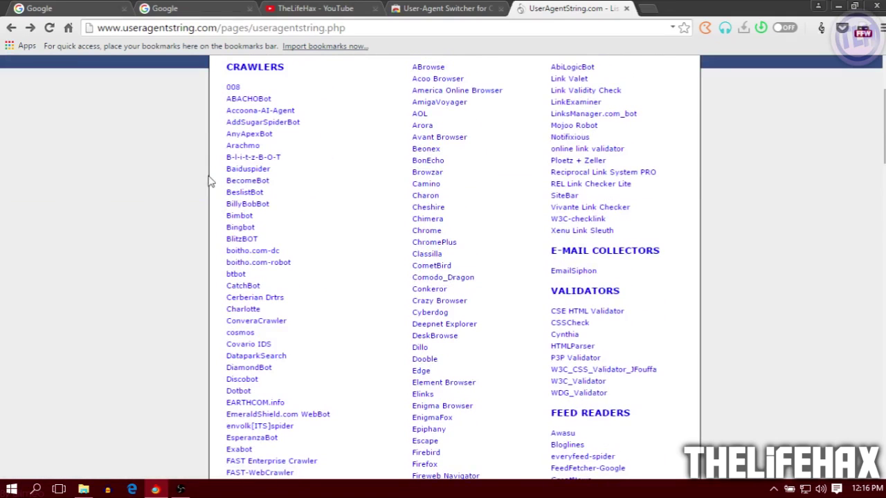
# - Find 'icewe' on the page and open the Iceweasel user agent strings page
pyautogui.hotkey('ctrl', 'f')
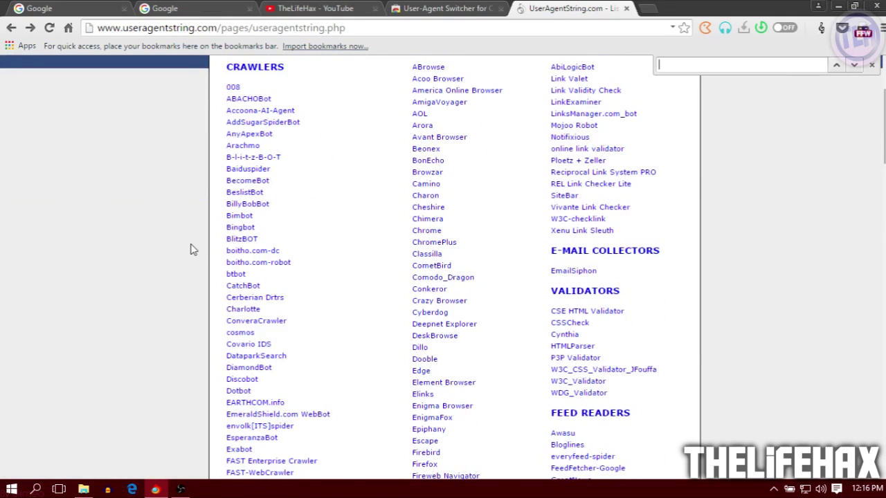
pyautogui.write('ice')
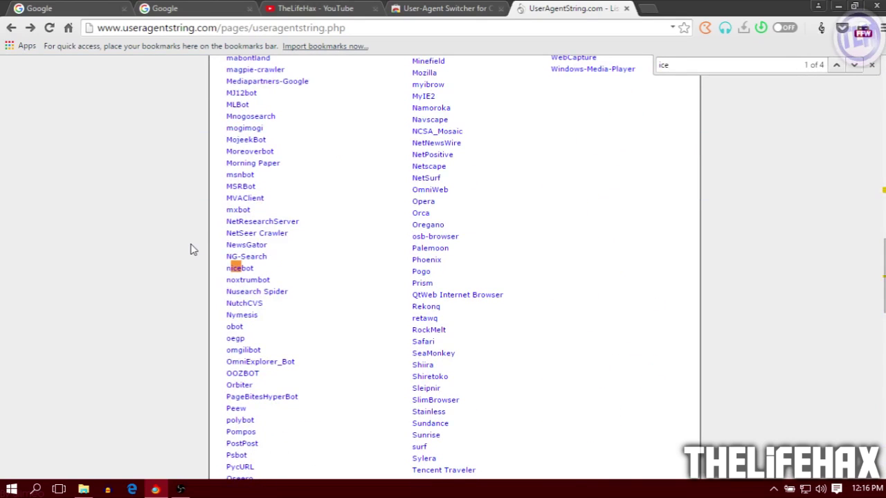
pyautogui.write('we')
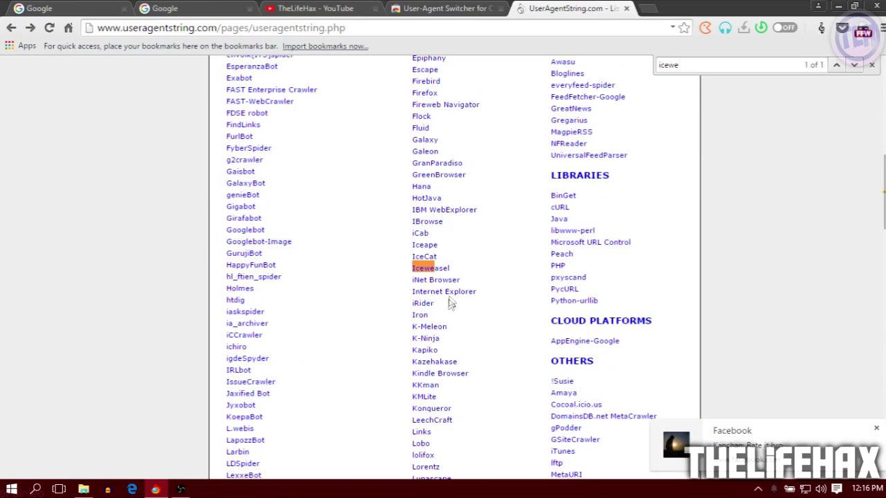
pyautogui.tripleClick(462, 272)
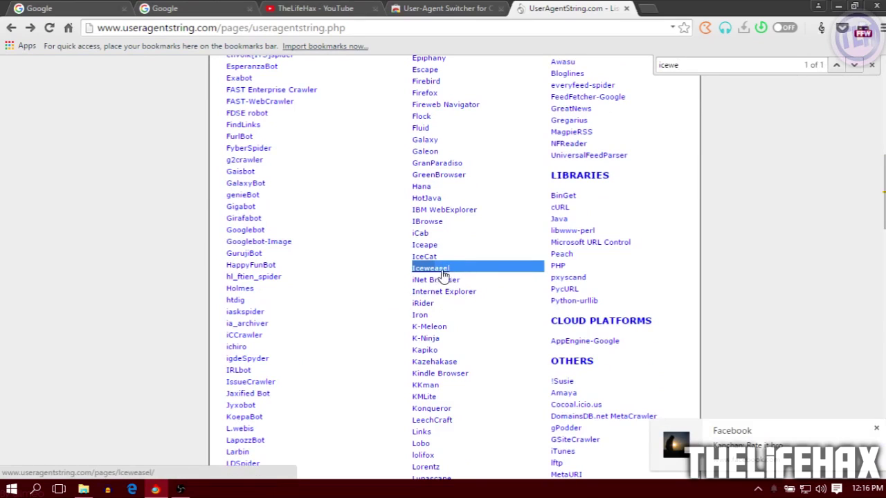
pyautogui.click(441, 274)
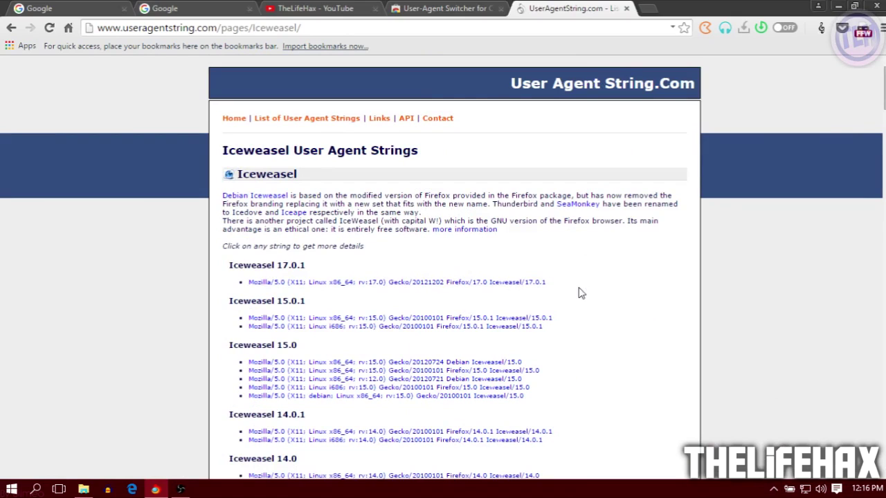
# - Copy the Iceweasel 17.0.1 Linux x86_64 user agent string
pyautogui.moveTo(559, 287); pyautogui.dragTo(255, 288)
pyautogui.rightClick(250, 287)
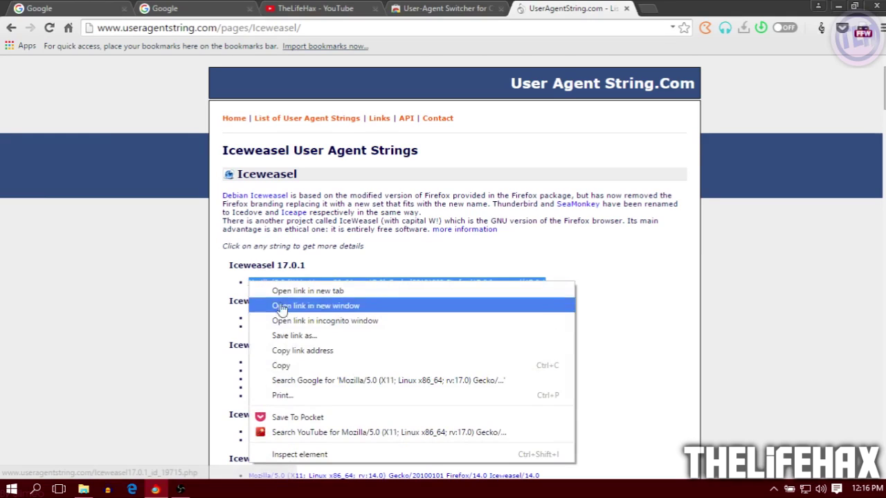
pyautogui.click(318, 367)
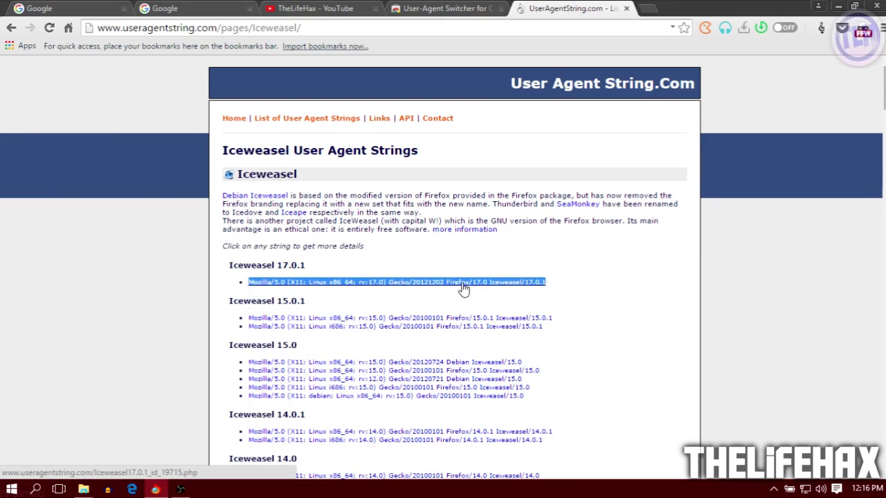
pyautogui.click(587, 253)
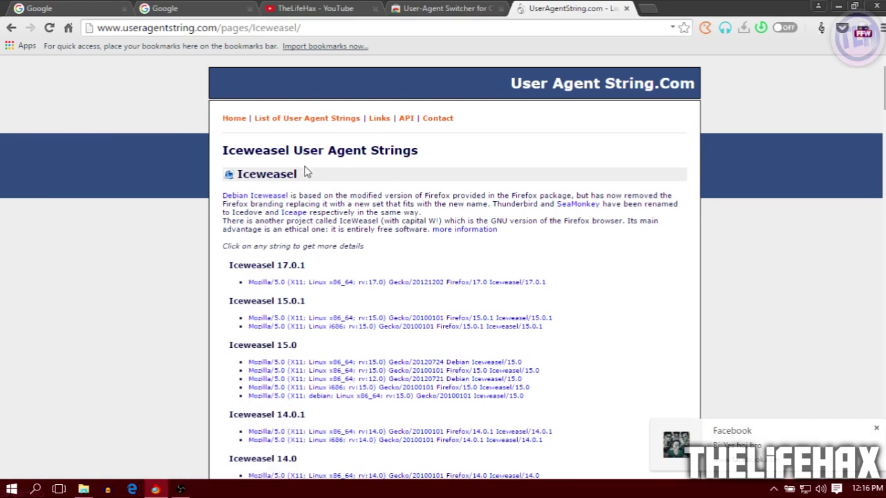
# - Dismiss the Facebook notification and bring up Chrome's More tools menu
pyautogui.click(875, 428)
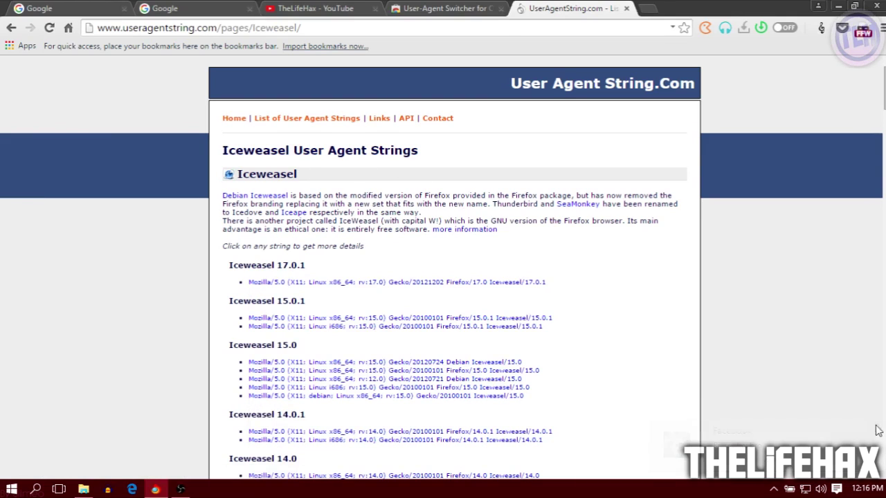
pyautogui.click(880, 30)
pyautogui.moveTo(775, 218)
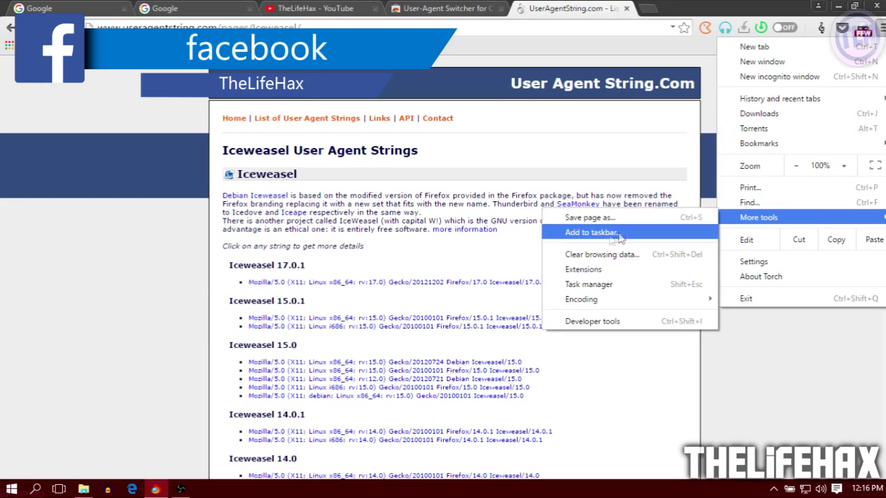
# - Go to Extensions and open the User-Agent Switcher for Chrome options page
pyautogui.click(615, 271)
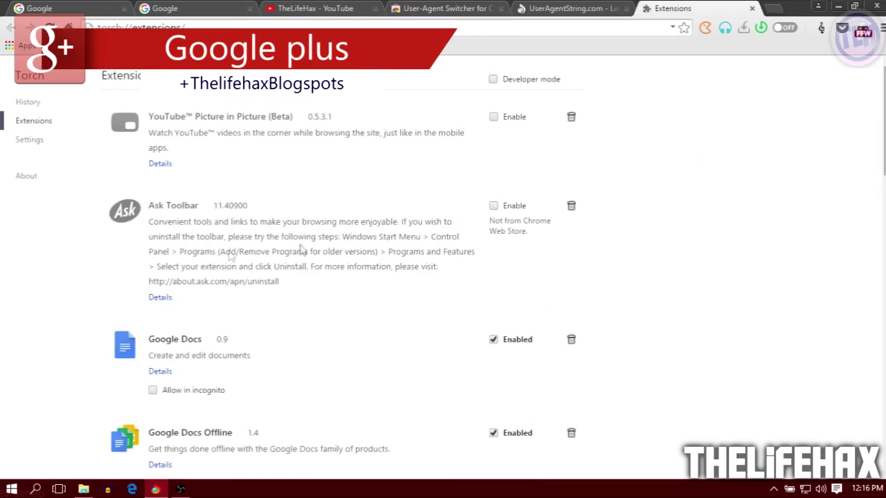
pyautogui.scroll(-14, 300, 249)
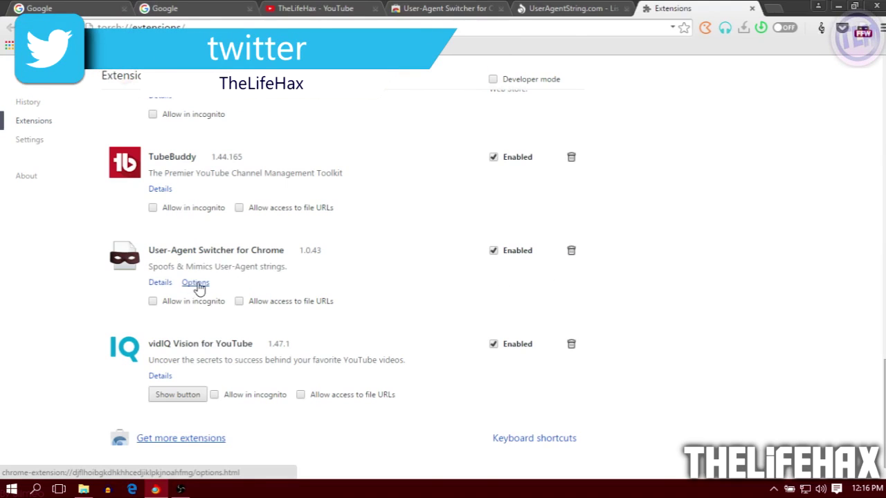
pyautogui.click(195, 283)
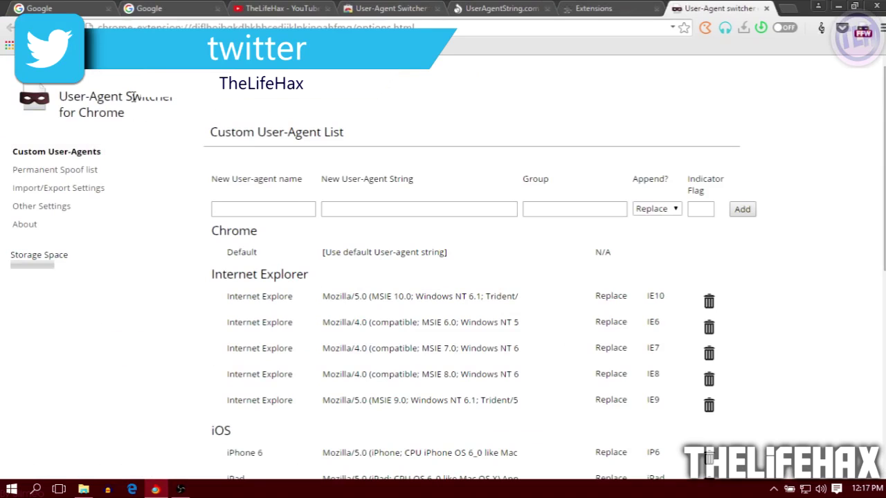
# - Paste the Iceweasel string as the new user-agent, named iceweasel in group Firefox
pyautogui.click(339, 212)
pyautogui.rightClick(342, 211)
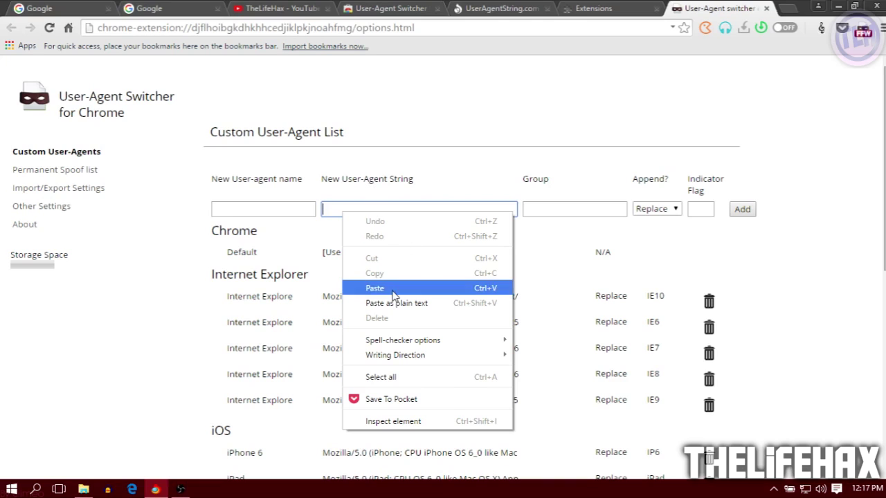
pyautogui.click(370, 288)
pyautogui.click(242, 206)
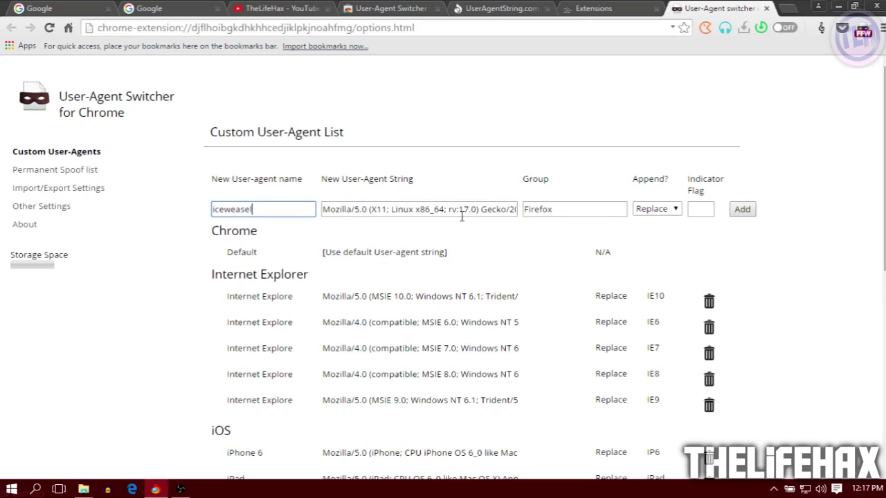
pyautogui.click(563, 211)
pyautogui.moveTo(576, 212); pyautogui.dragTo(514, 205)
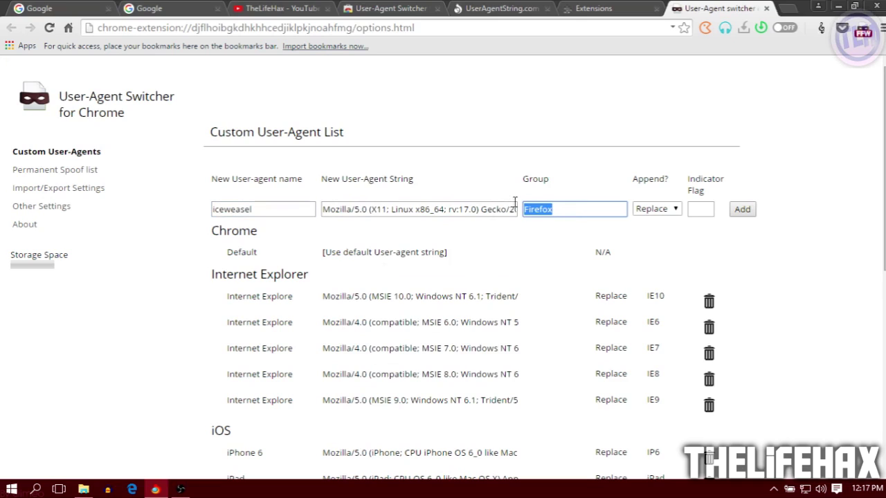
pyautogui.moveTo(428, 209); pyautogui.dragTo(519, 211)
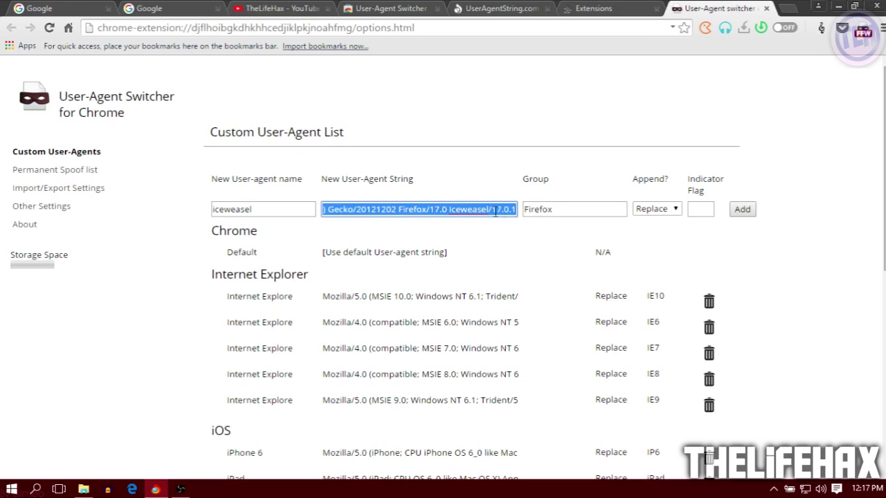
pyautogui.click(460, 209)
pyautogui.moveTo(398, 209); pyautogui.dragTo(427, 211)
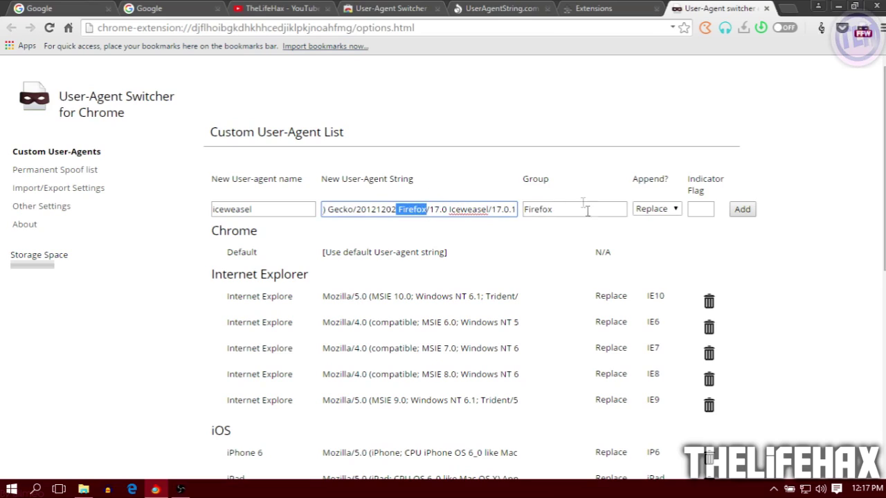
# - Set flag iC, add the iceweasel entry, then return to the Google tab
pyautogui.click(698, 210)
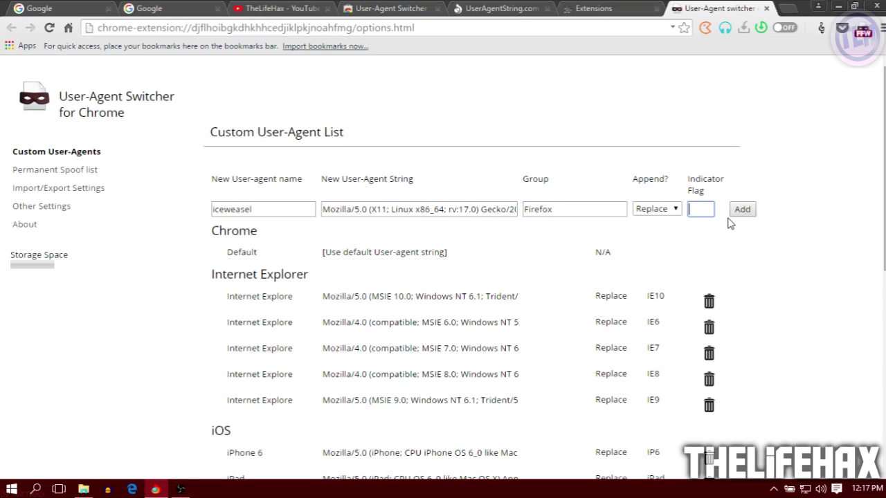
pyautogui.write('iC')
pyautogui.click(752, 215)
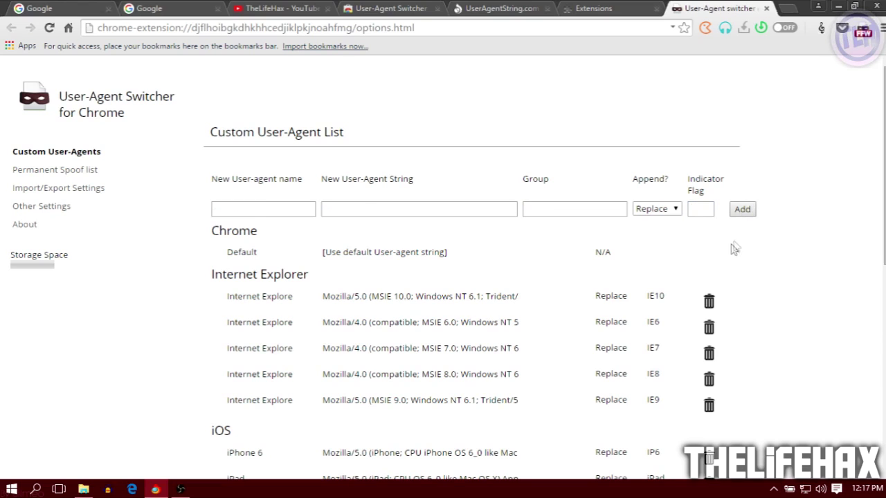
pyautogui.scroll(-7, 728, 254)
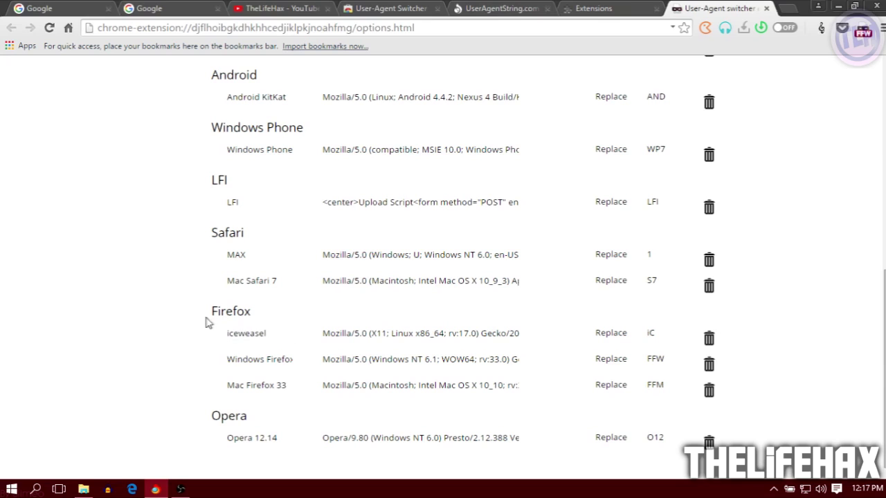
pyautogui.keyDown('shift'); pyautogui.click(250, 326); pyautogui.keyUp('shift')
pyautogui.doubleClick(246, 334)
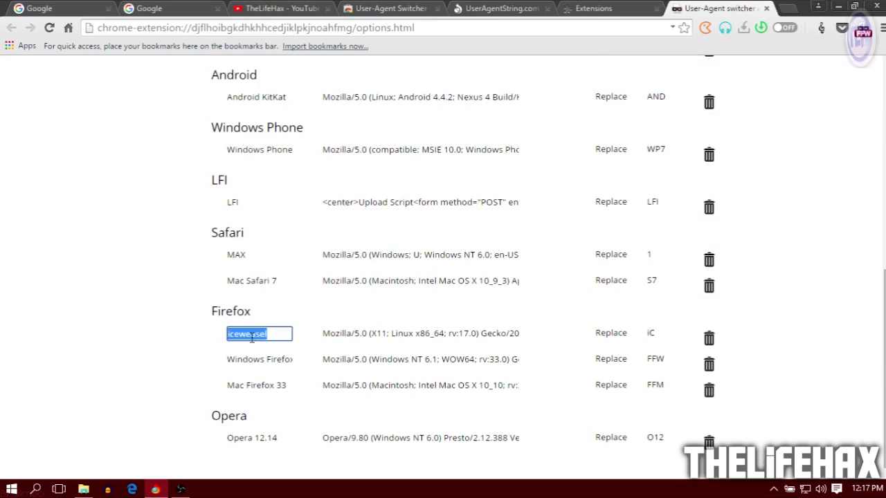
pyautogui.click(137, 8)
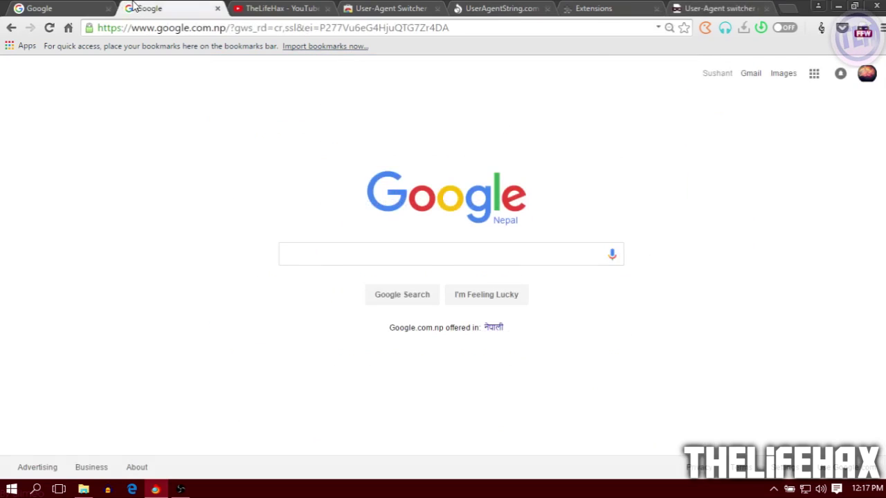
# - Select the custom iceweasel agent from the switcher's Firefox group
pyautogui.click(862, 35)
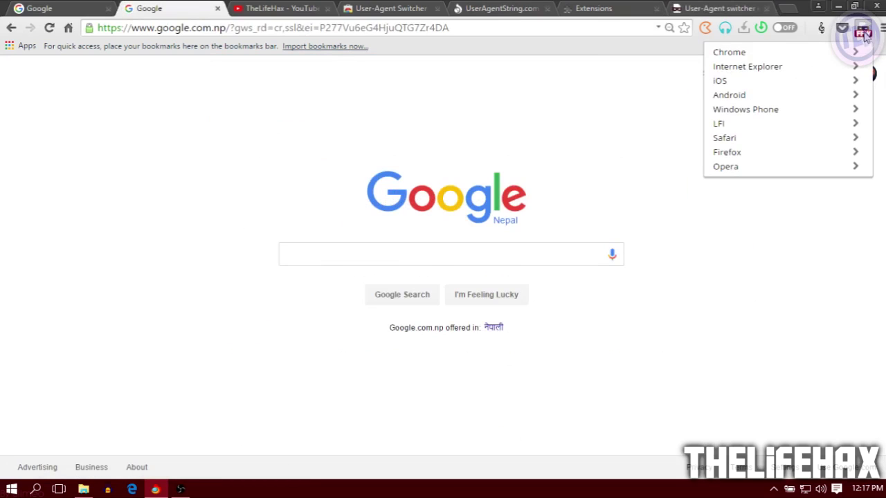
pyautogui.click(798, 152)
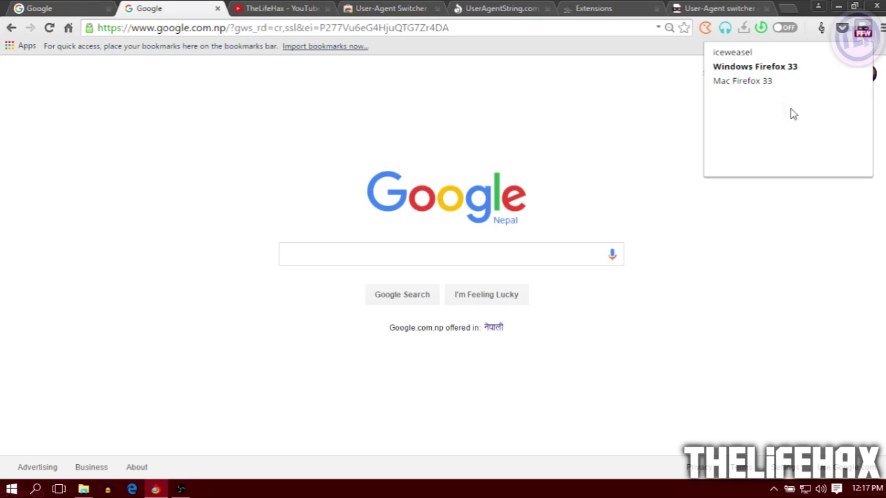
pyautogui.click(743, 54)
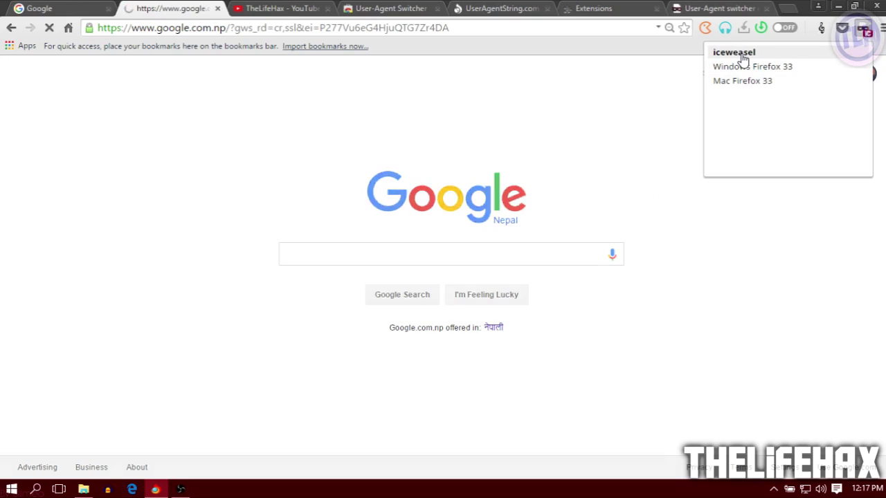
pyautogui.click(322, 152)
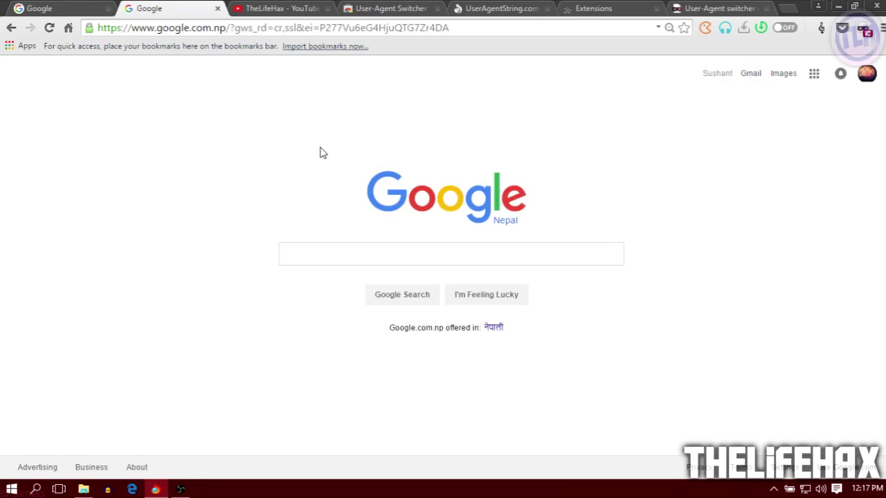